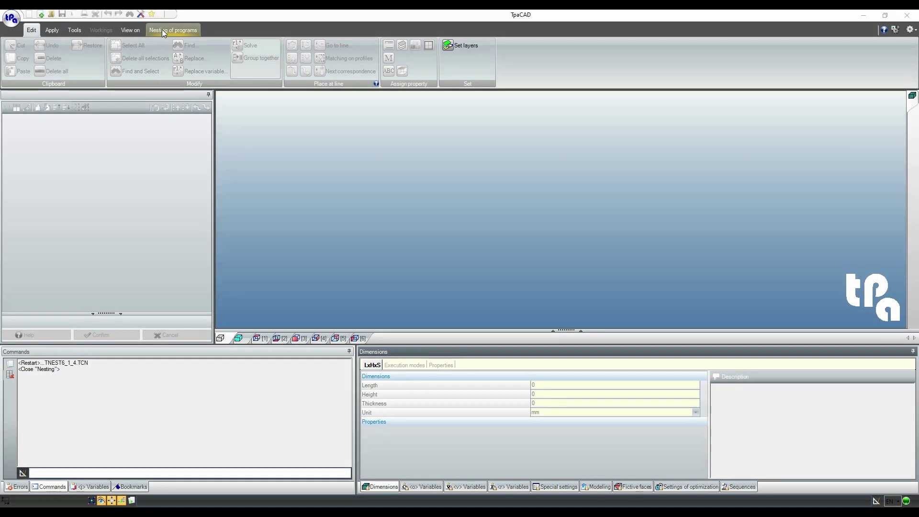
- Enable Nesting mode from the Nesting of programs ribbon with the TNEST6 file
left_click(163, 30)
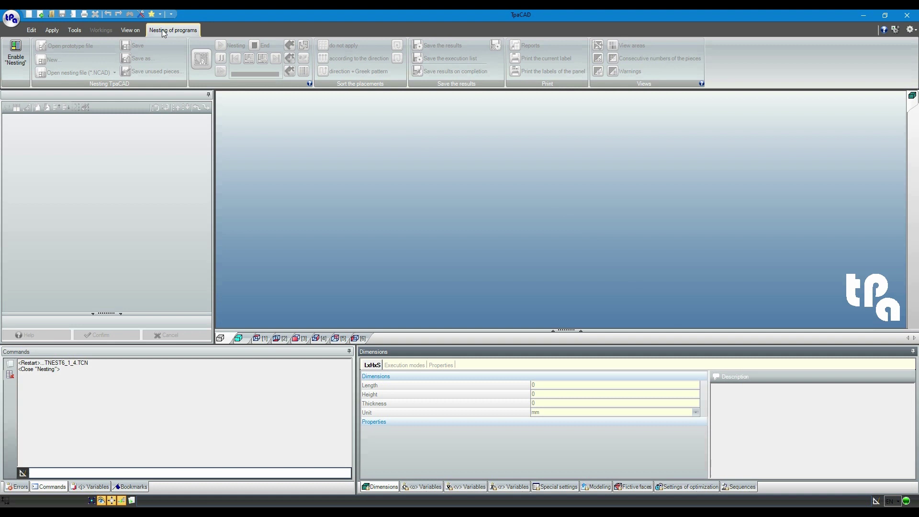
left_click(21, 59)
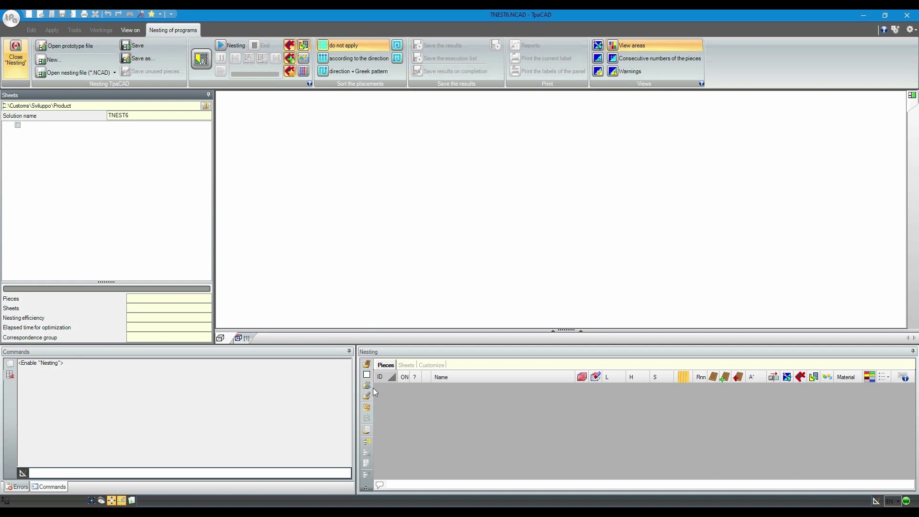
- Import File001, File004, File006 and File007.tcn from VIDEO as shaped workpieces
left_click(372, 385)
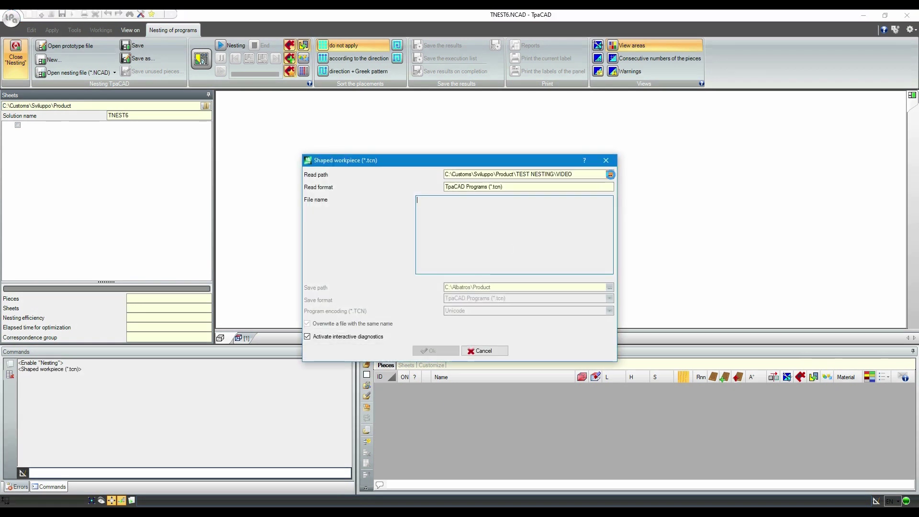
left_click(609, 175)
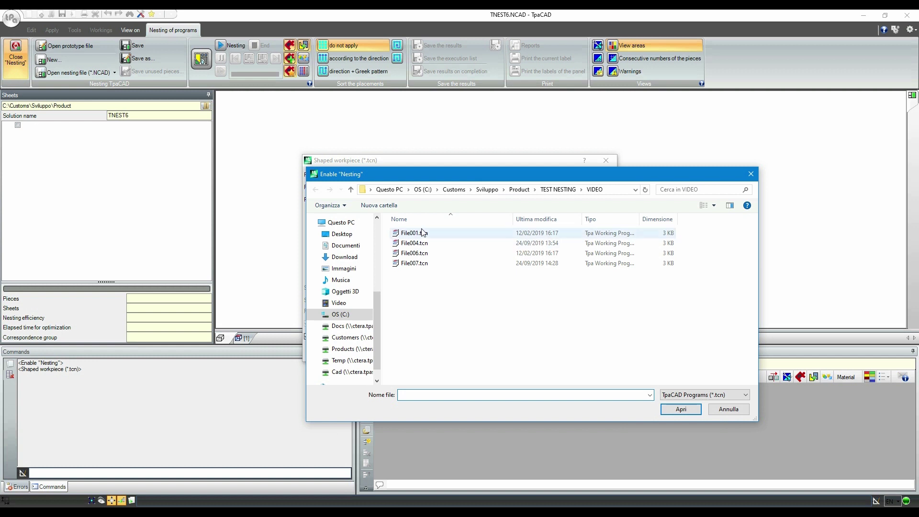
left_click(421, 233)
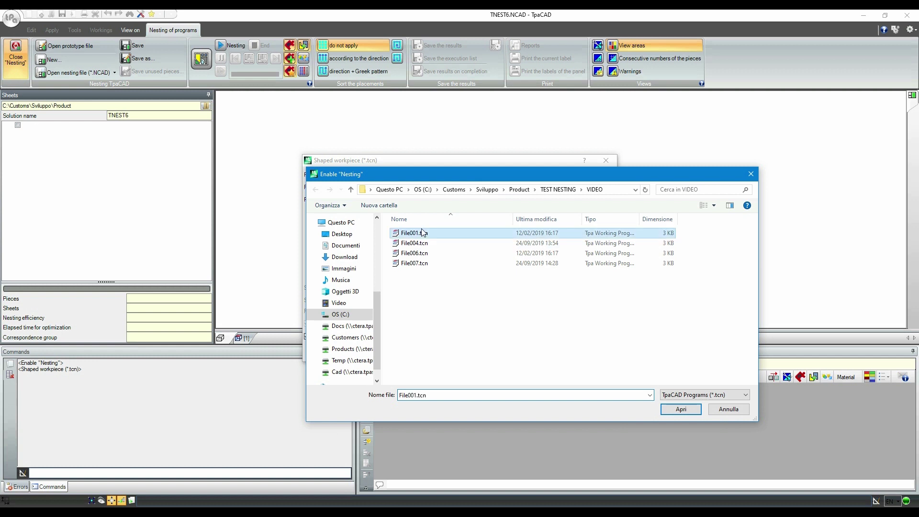
left_click(424, 263, "shift")
left_click(690, 410)
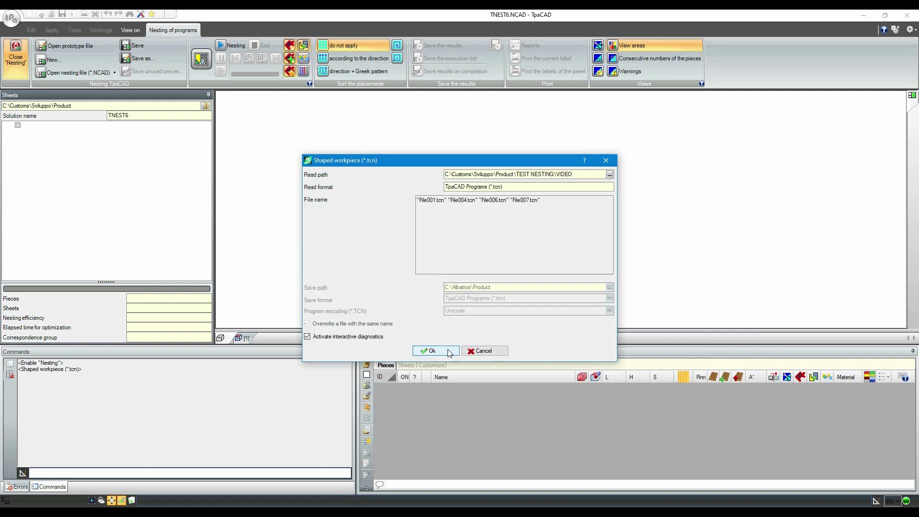
left_click(432, 350)
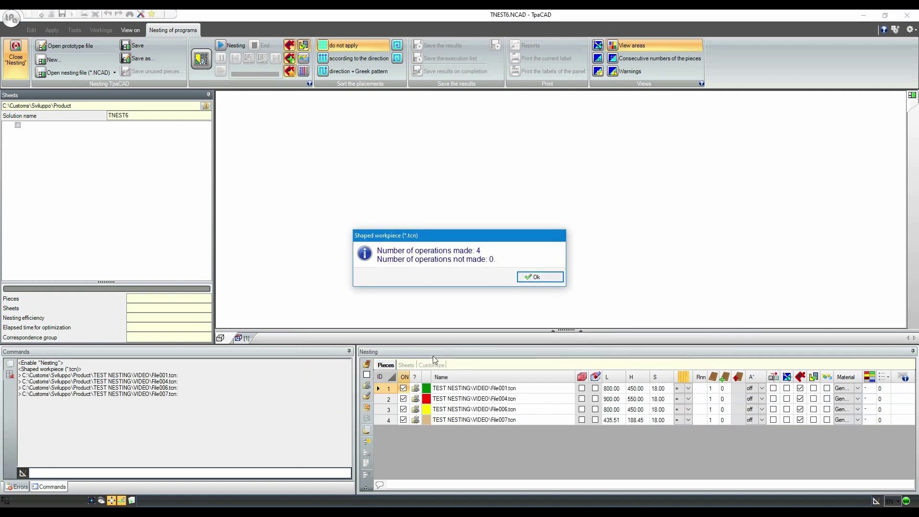
- Close the TCN import summary and browse for DXF geometry in TEST NESTING\VIDEO
left_click(524, 278)
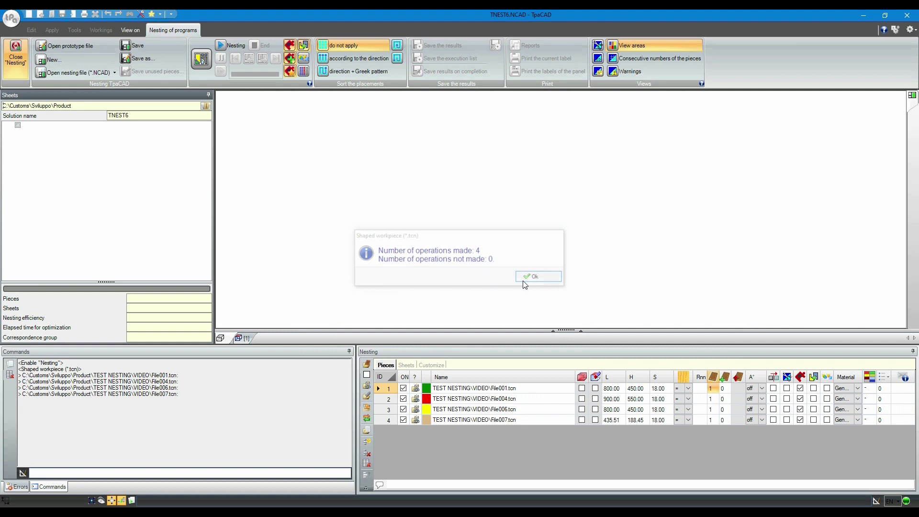
left_click(366, 397)
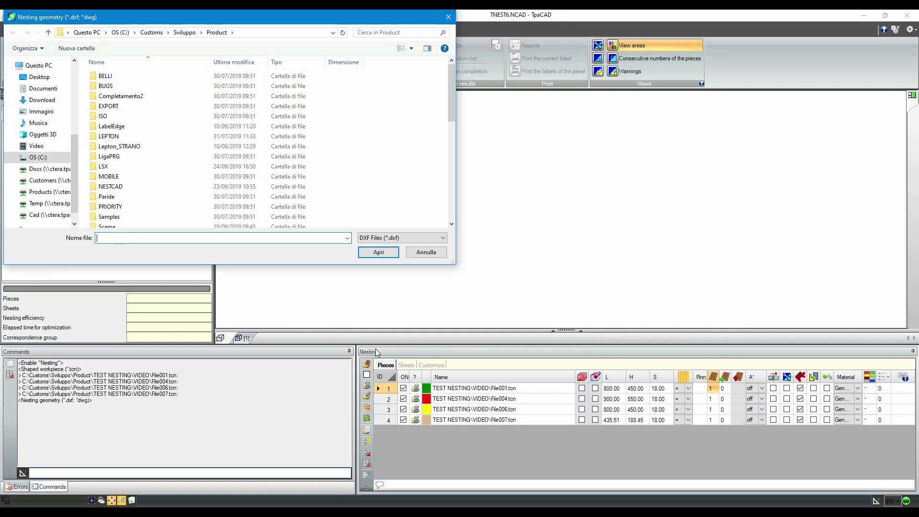
scroll(135, 183, "down", 2)
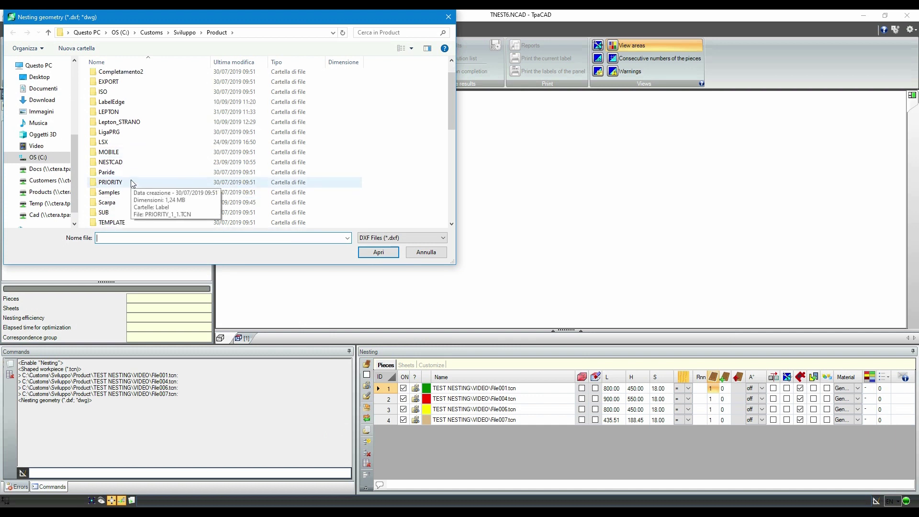
left_click(121, 214)
double_click(121, 214)
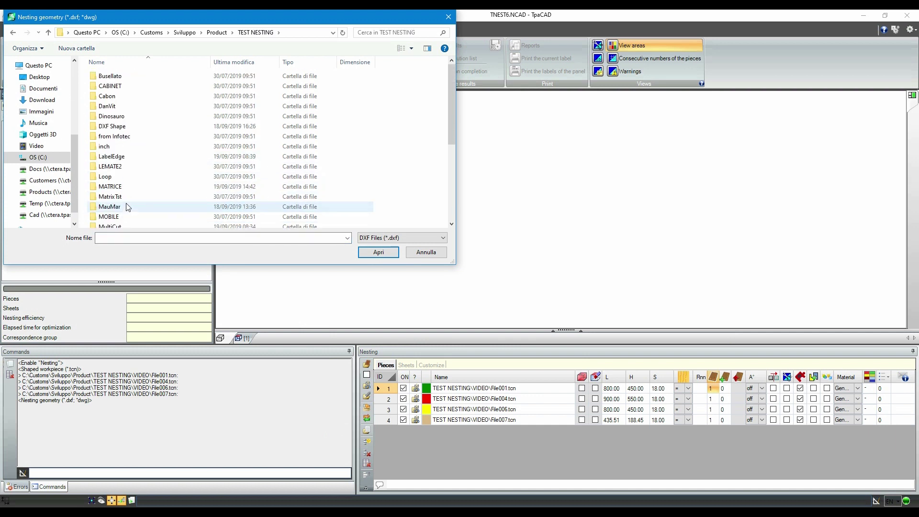
scroll(117, 215, "down", 5)
left_click(114, 221)
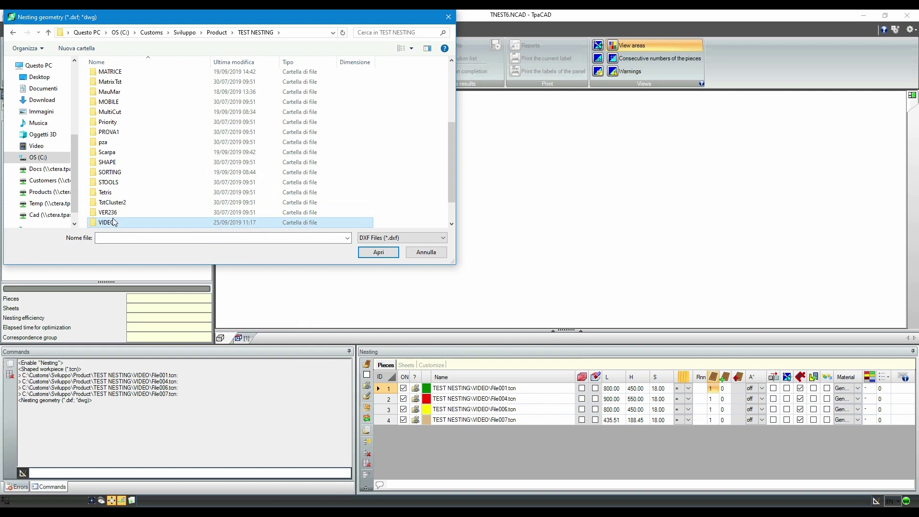
double_click(113, 221)
- Import all eight DXF files, File002 through File015, as nesting geometries
left_click(130, 78)
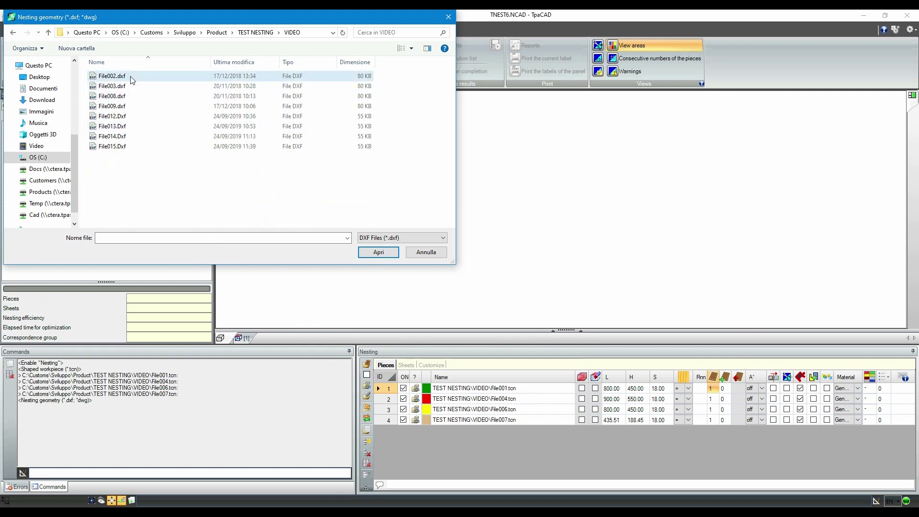
left_click(116, 147, "shift")
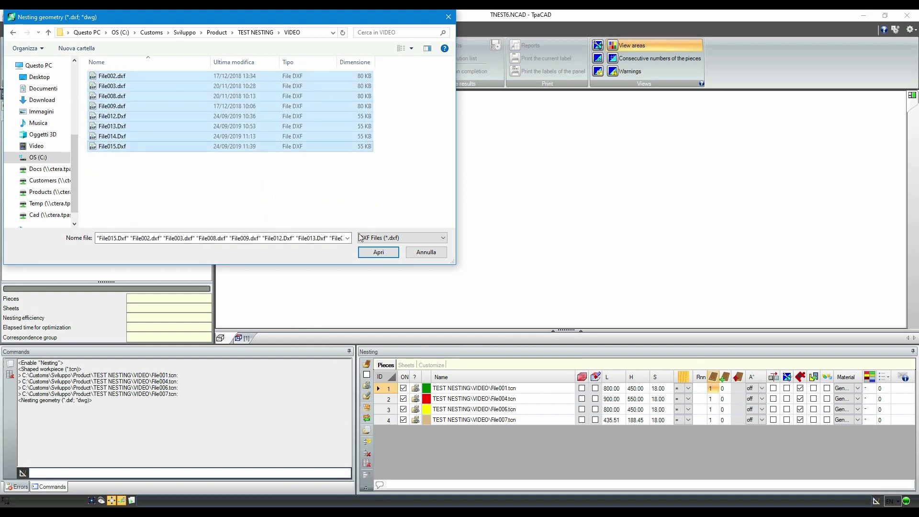
left_click(378, 253)
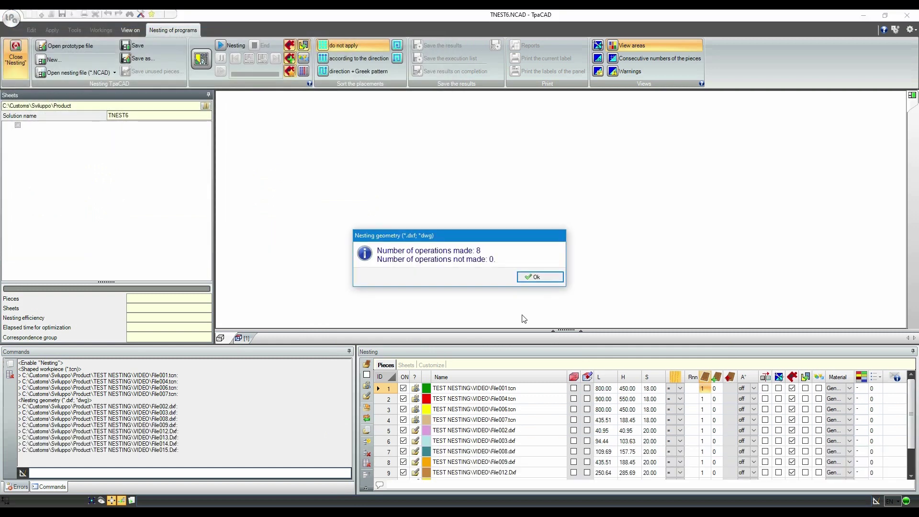
left_click(555, 277)
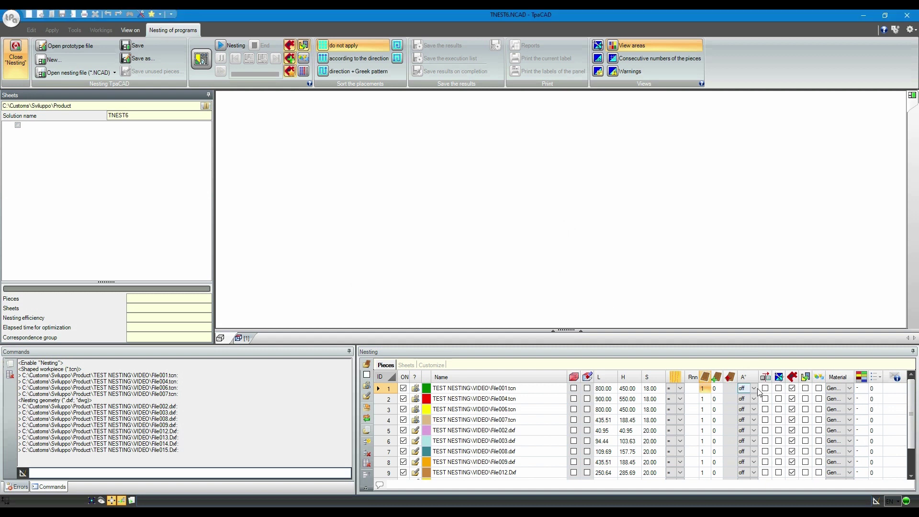
- Set the first piece's Rnn quantity to 12 and copy it to every piece
left_click(704, 390)
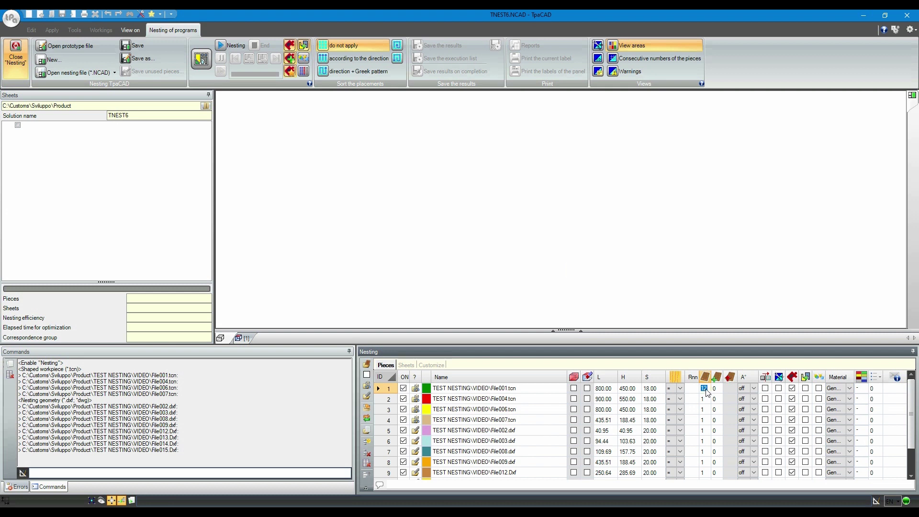
left_click(707, 379)
left_click(707, 377)
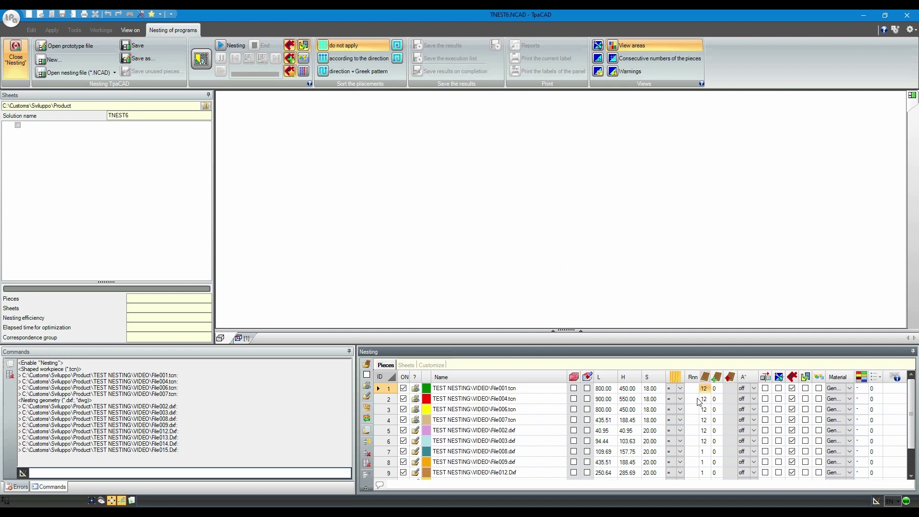
- Change File002.dxf's Rnn to 600 and begin editing File003.dxf's quantity
left_click(706, 432)
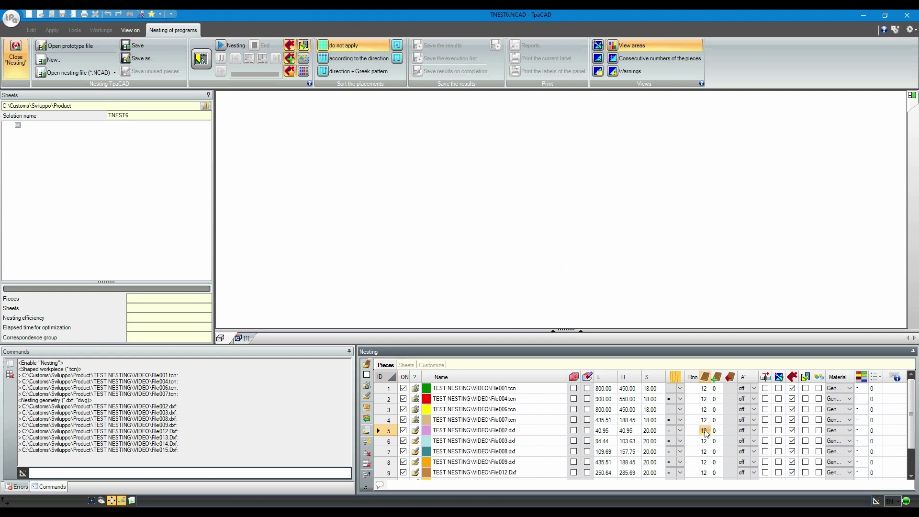
left_click(707, 432)
type("600")
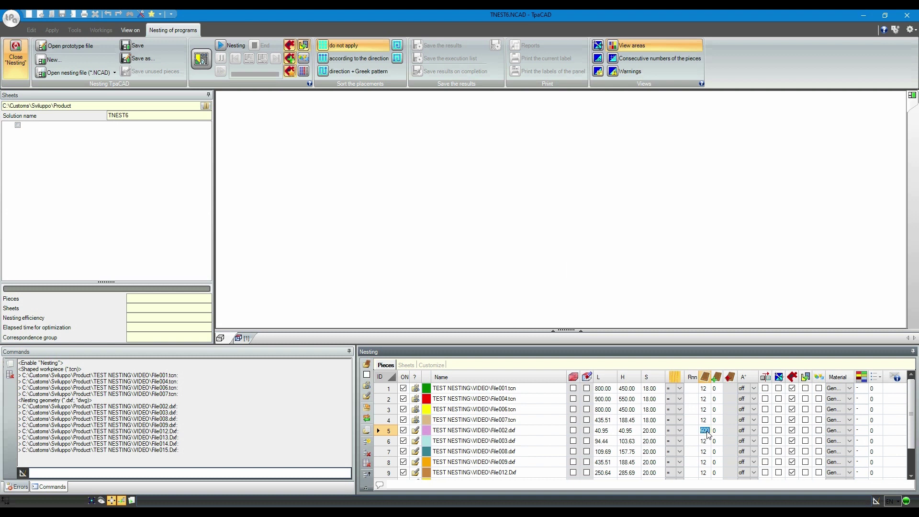
left_click(708, 442)
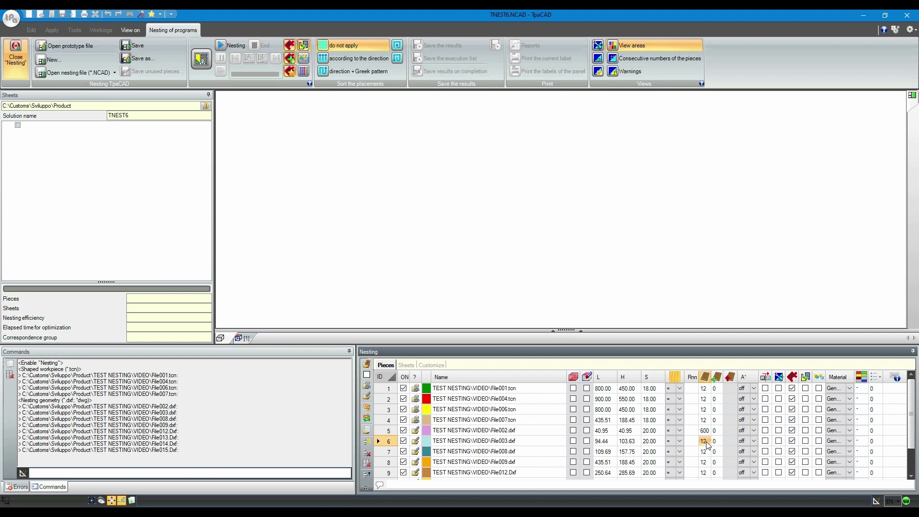
left_click(707, 442)
- Commit 200 for File003.dxf and set rotation A° to any for all pieces
left_click(754, 388)
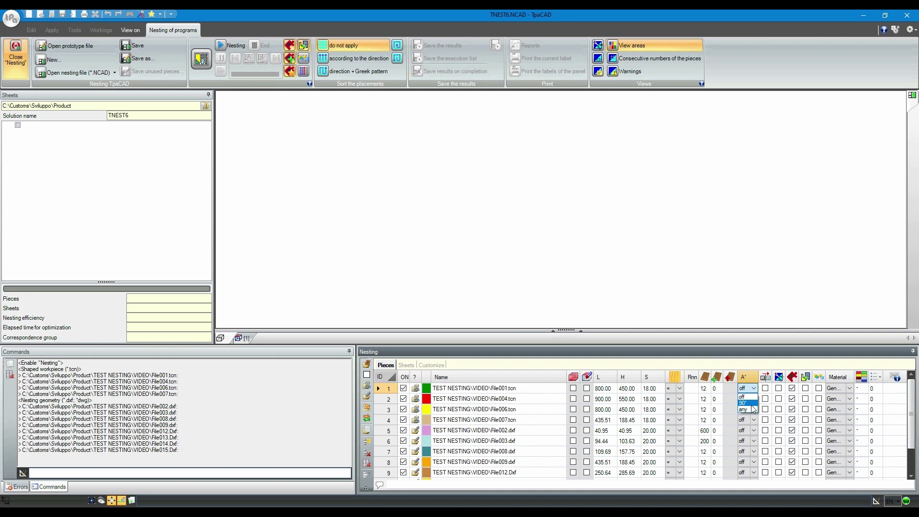
left_click(751, 409)
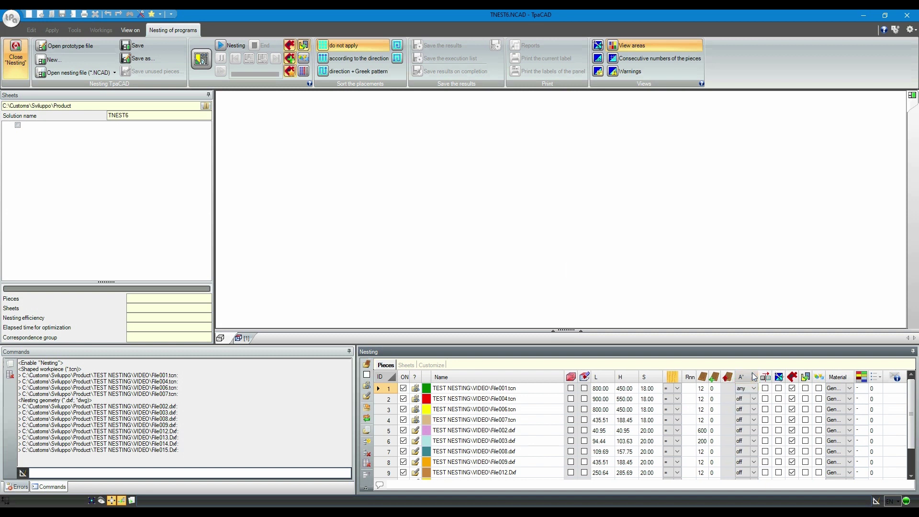
left_click(753, 376)
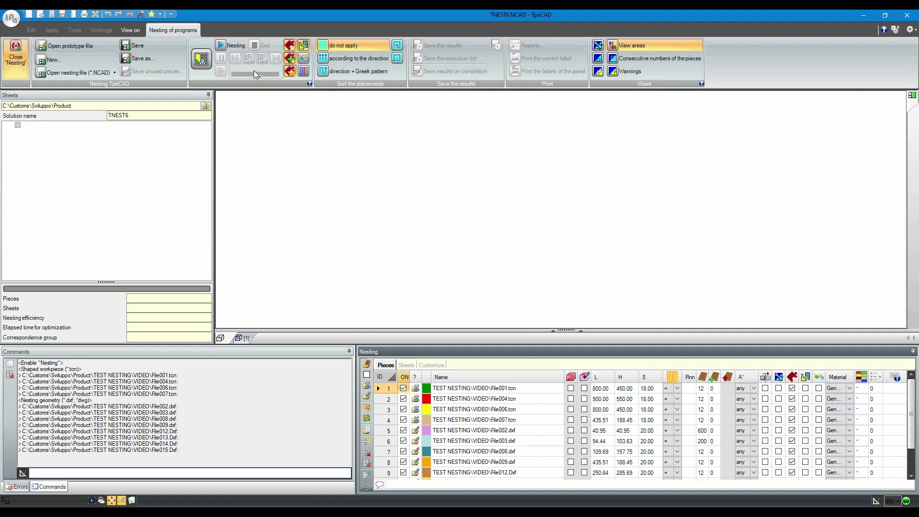
- Start the true-shape nesting, yielding 920 pieces on 5 sheets at 73.58%
left_click(233, 47)
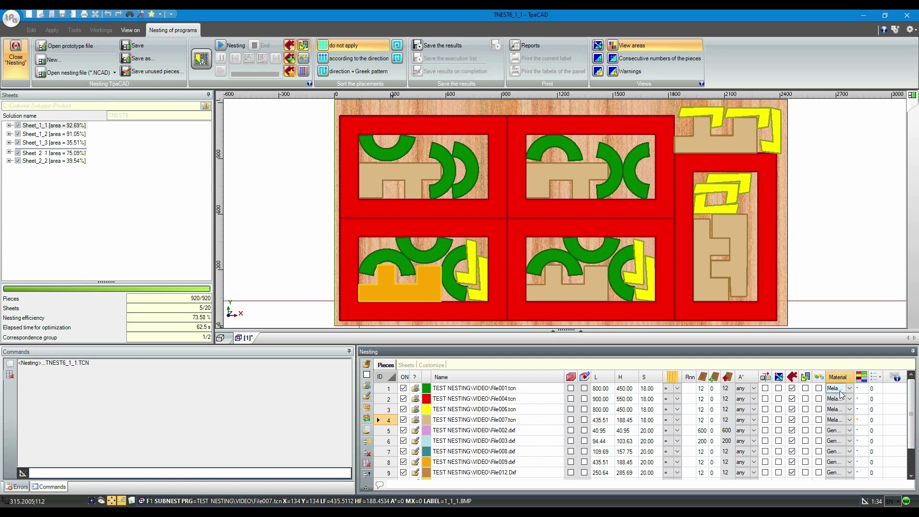
- Show Sheet_2_1's layout and details: 396 pieces on 2440x1220x20 Generic panel
left_click(9, 126)
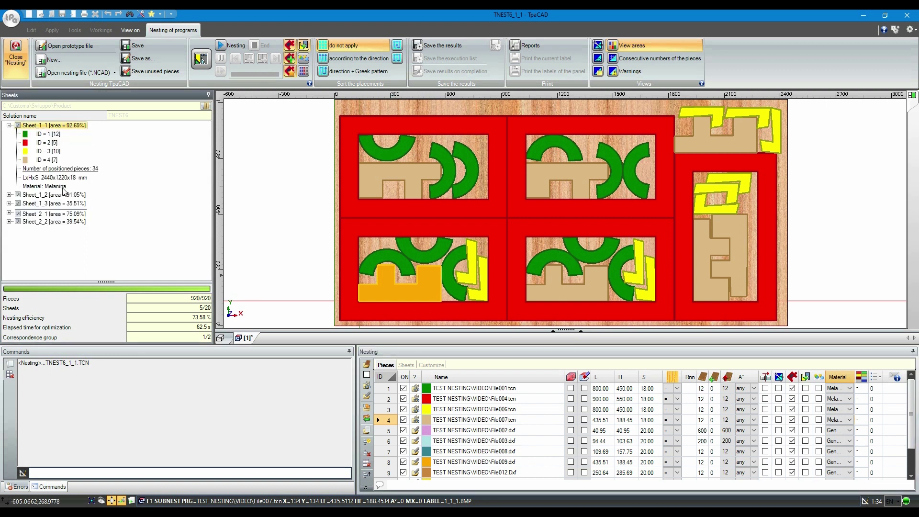
left_click(10, 213)
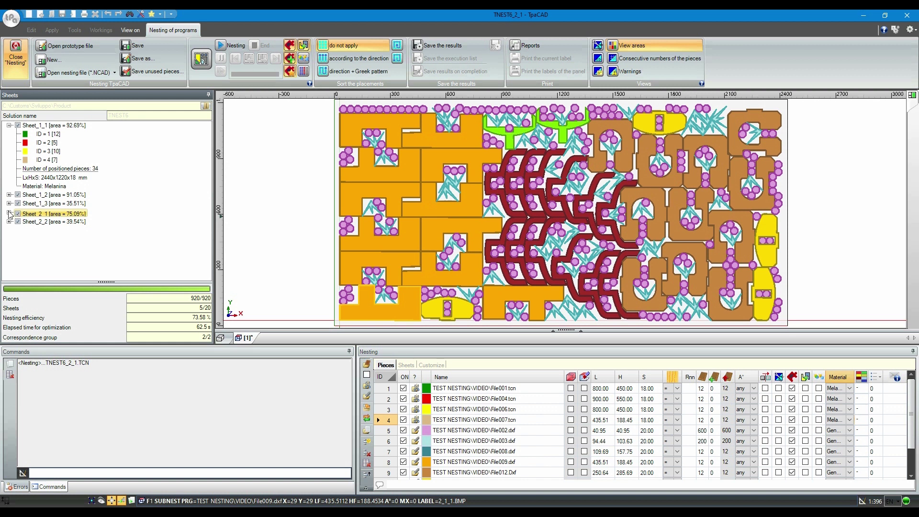
scroll(110, 222, "down", 2)
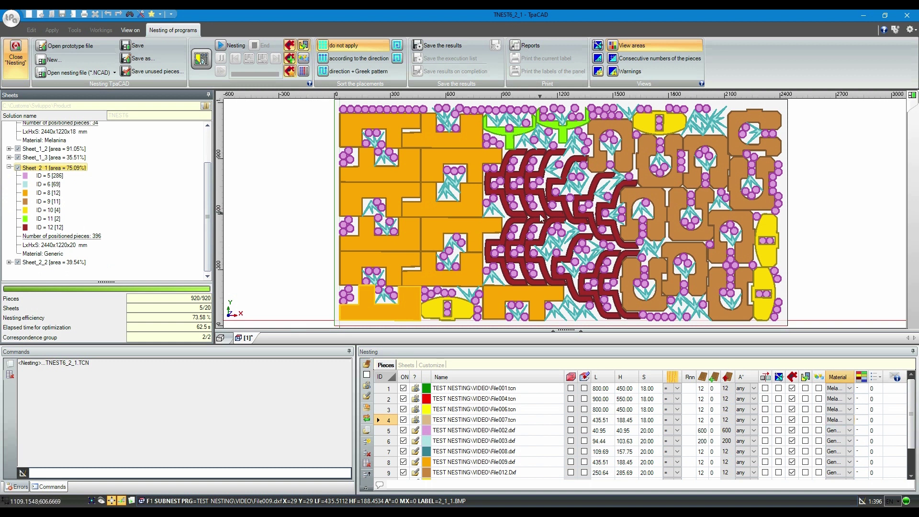
- Save the five sheet results as TCN programs with labels enabled
left_click(421, 47)
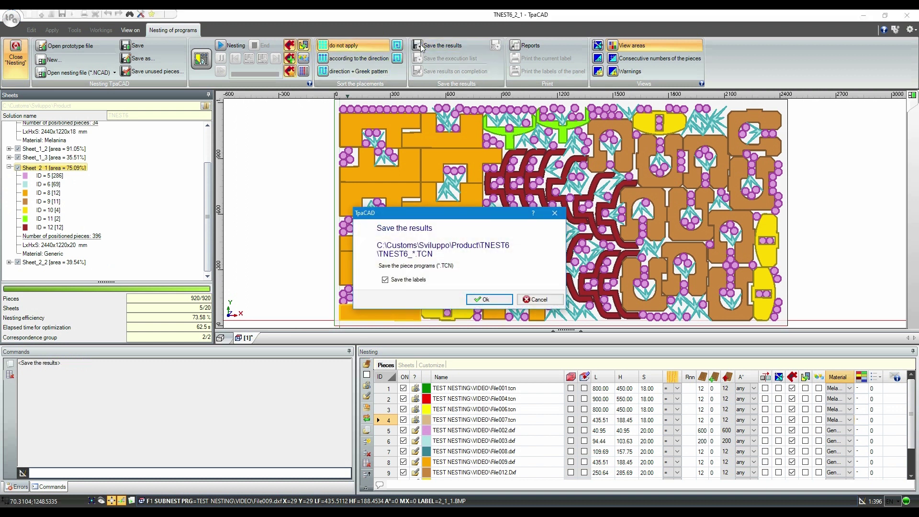
left_click(488, 304)
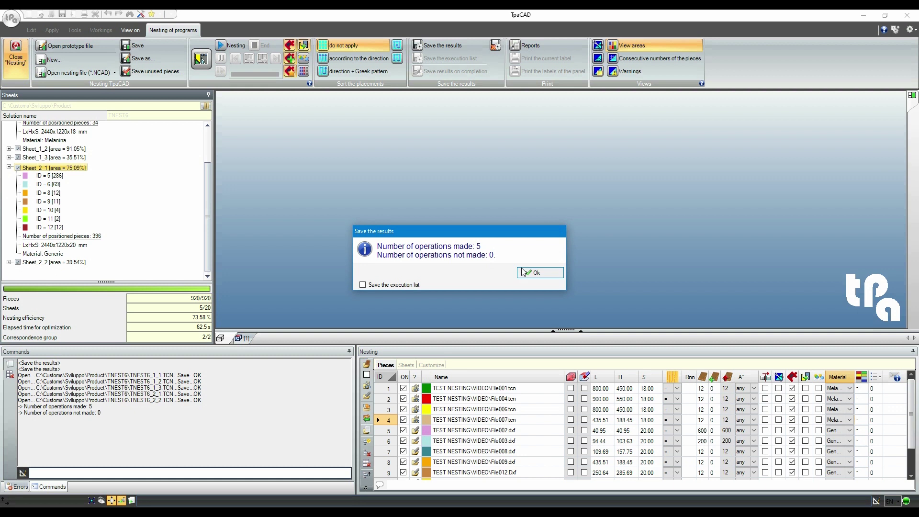
left_click(523, 272)
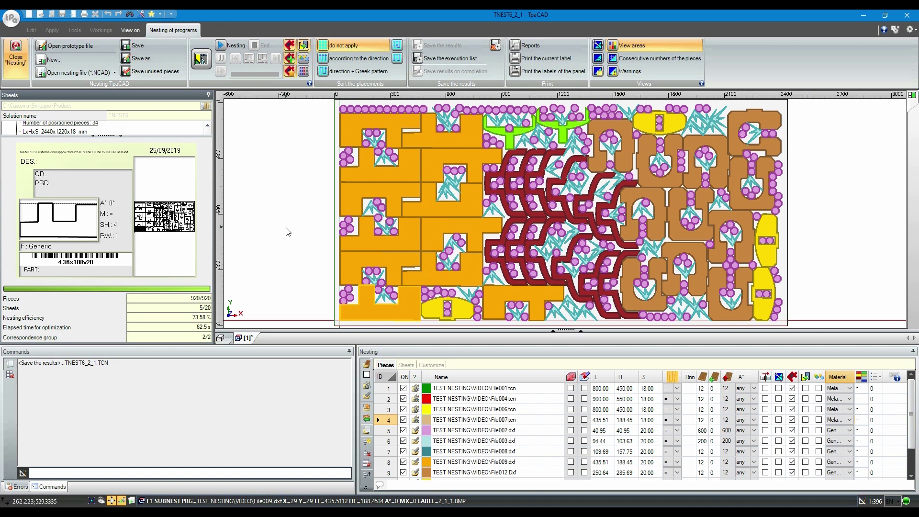
- Preview labels of the orange, C-shaped and U-shaped pieces, then generate the nesting report
left_click(383, 252)
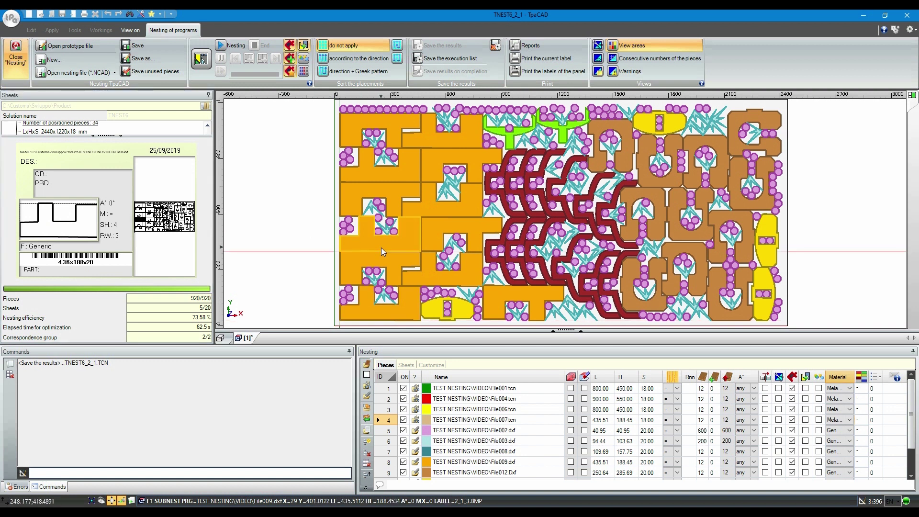
left_click(522, 247)
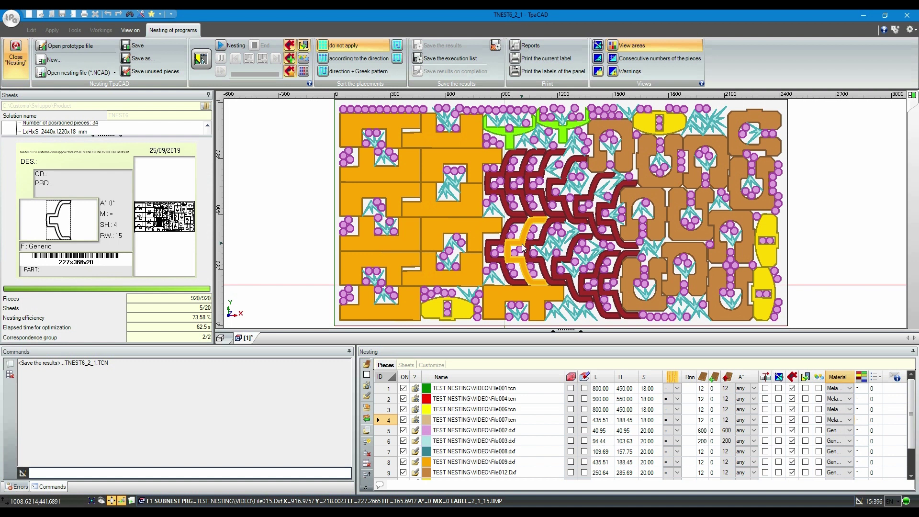
left_click(699, 234)
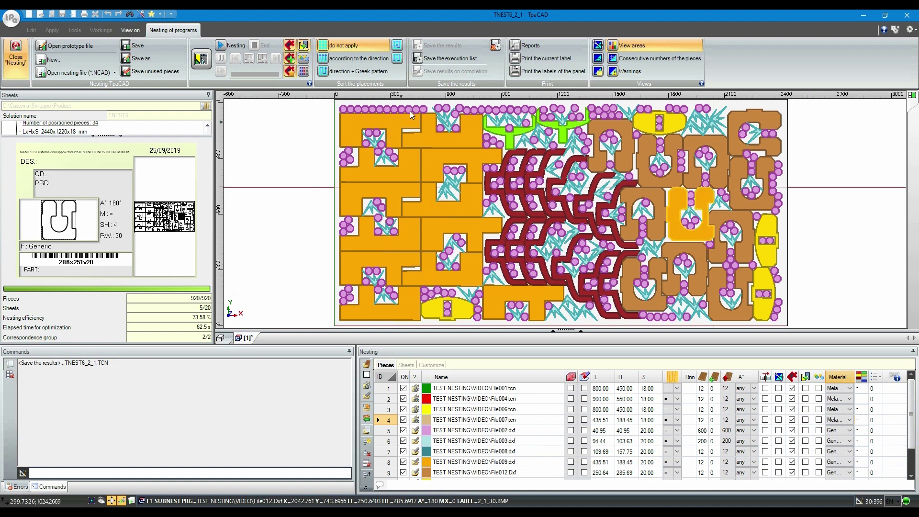
left_click(519, 45)
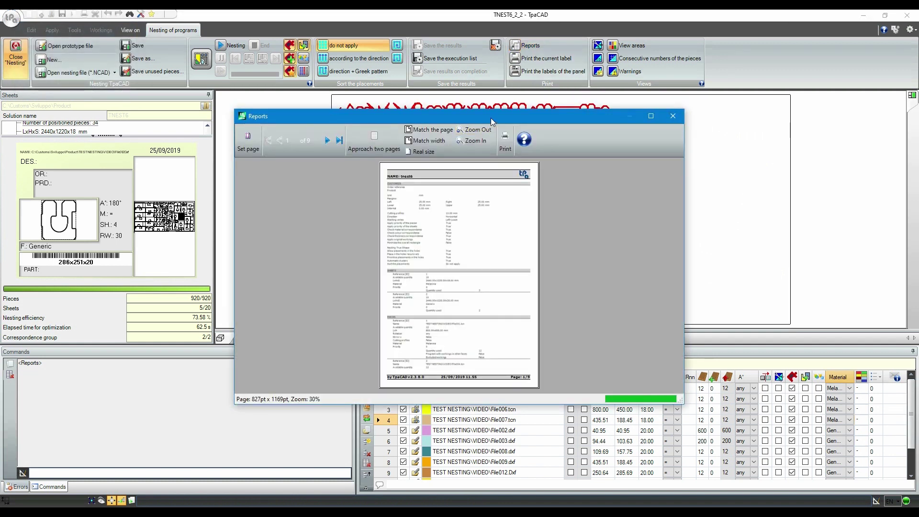
- Maximize the report, page through all nine pages, and close it without printing
double_click(489, 118)
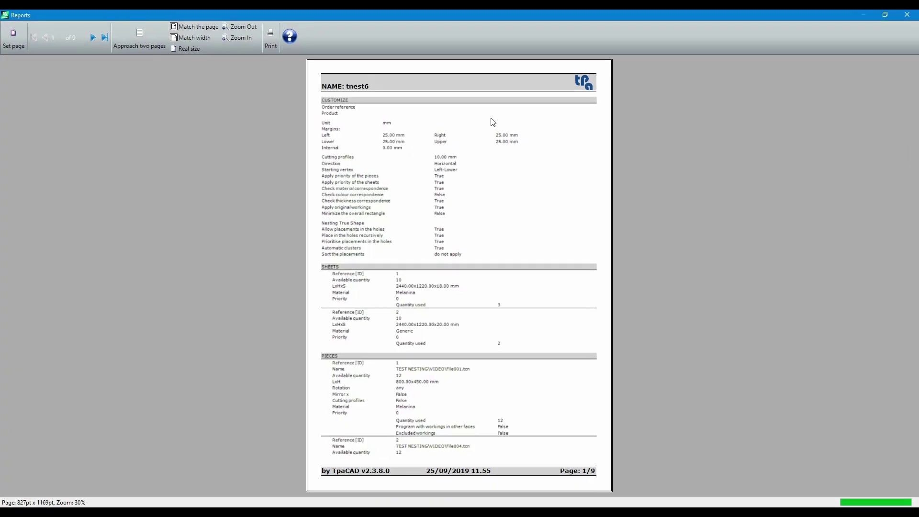
left_click(96, 46)
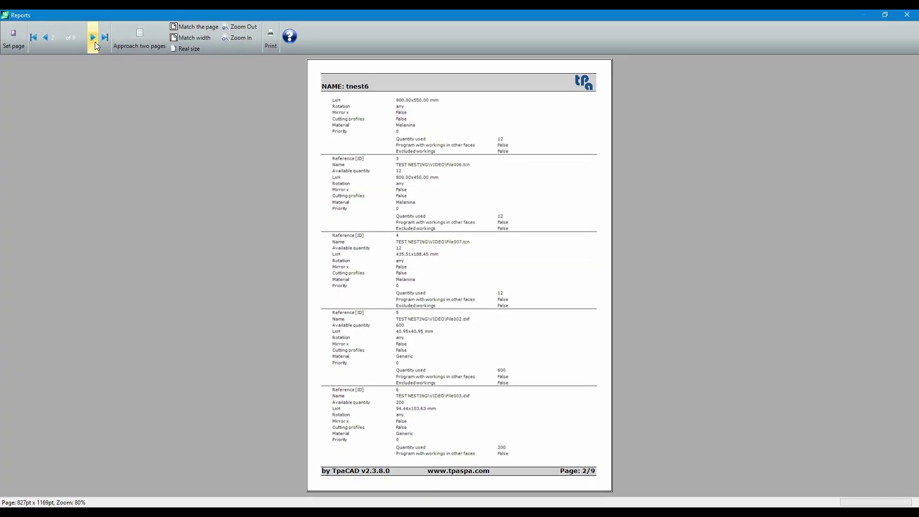
left_click(93, 37)
left_click(92, 38)
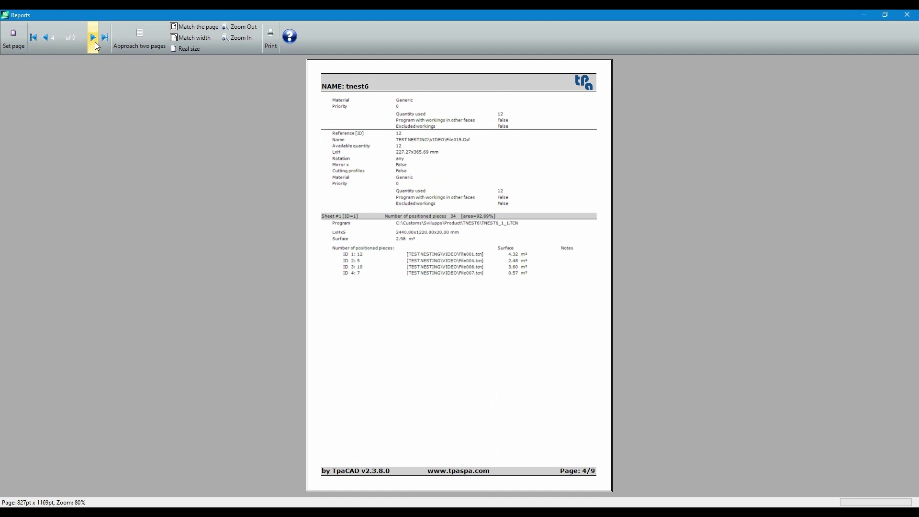
left_click(97, 46)
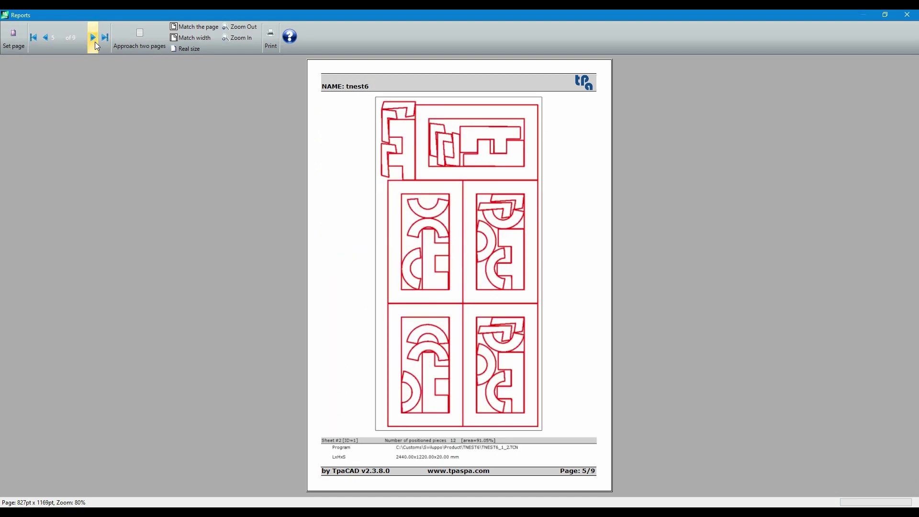
left_click(96, 46)
left_click(96, 46)
left_click(96, 46)
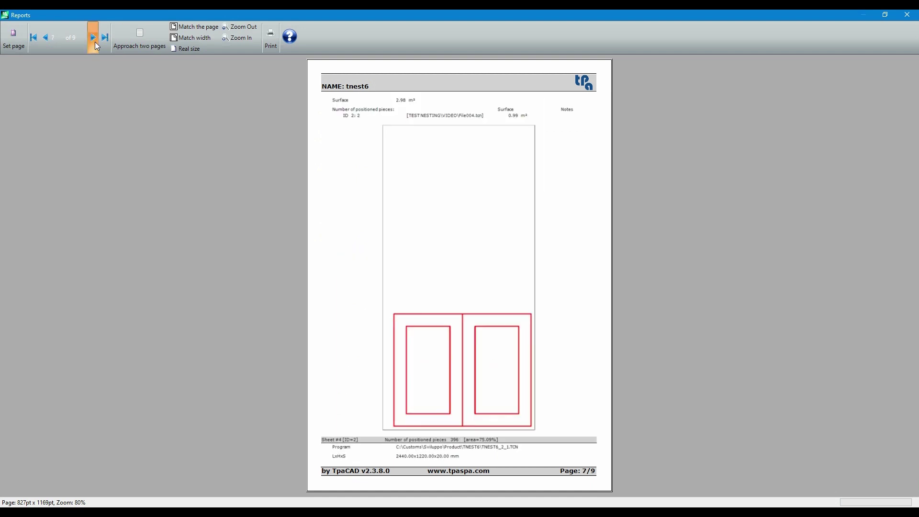
left_click(93, 39)
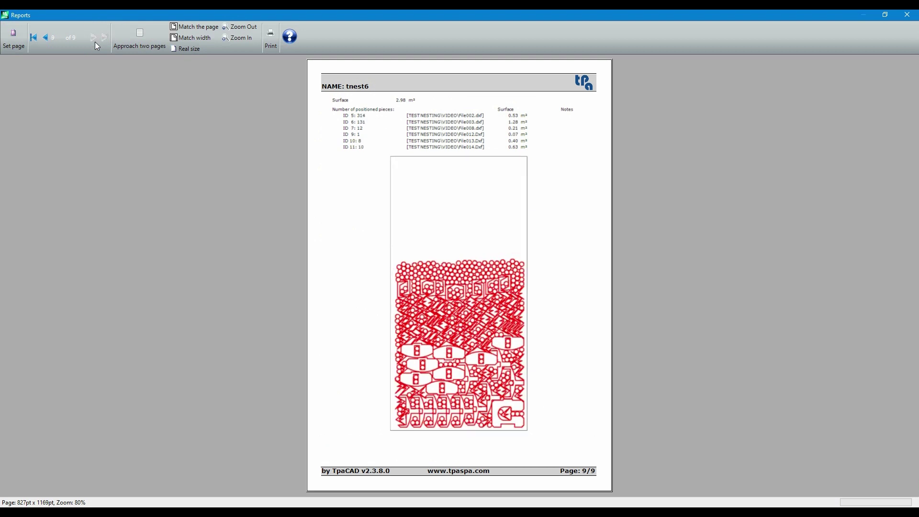
left_click(906, 15)
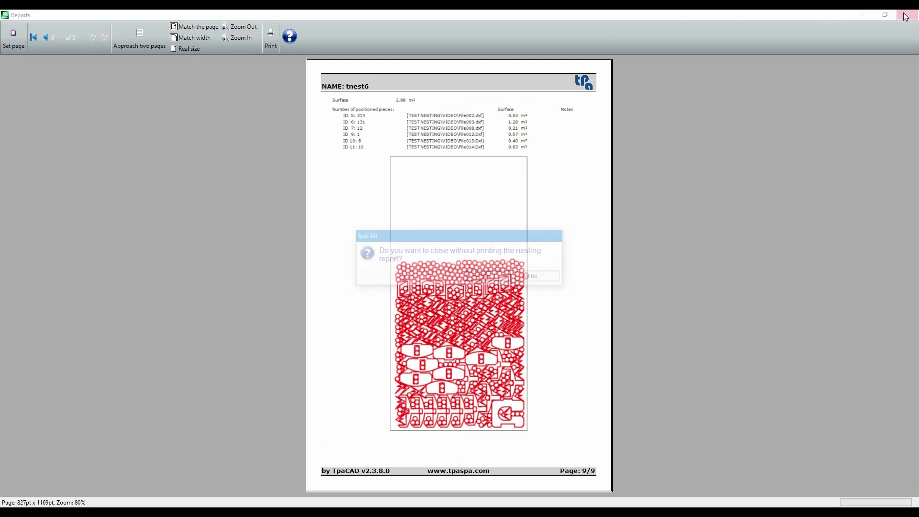
left_click(506, 277)
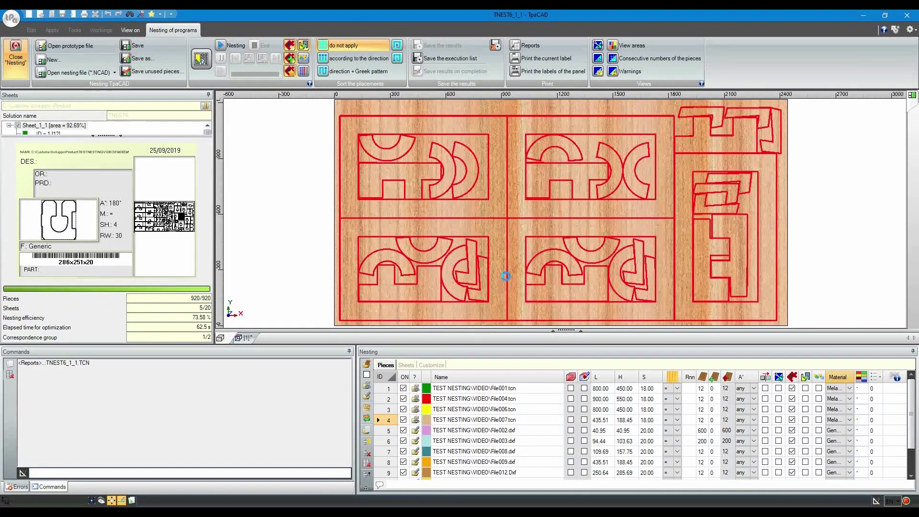
- Exit nesting without saving changes and open the program TNEST6_2_1.TCN
left_click(21, 66)
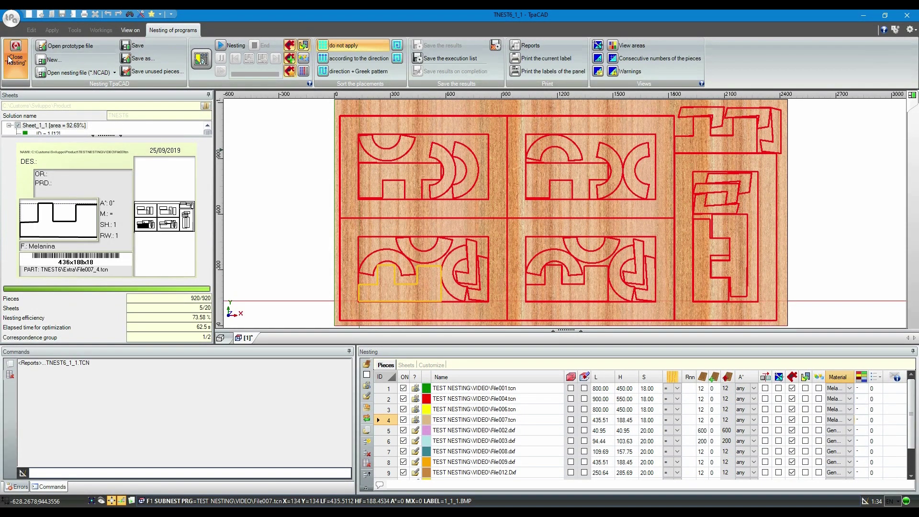
left_click(497, 279)
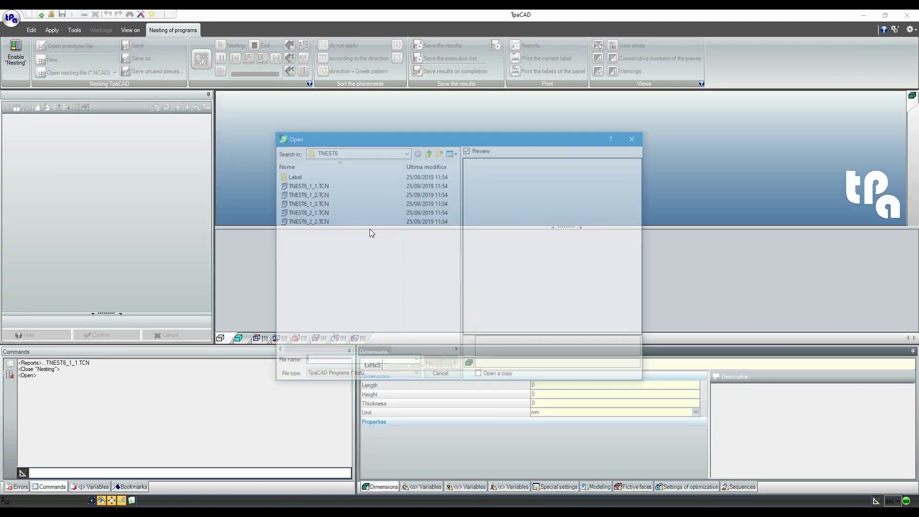
left_click(318, 212)
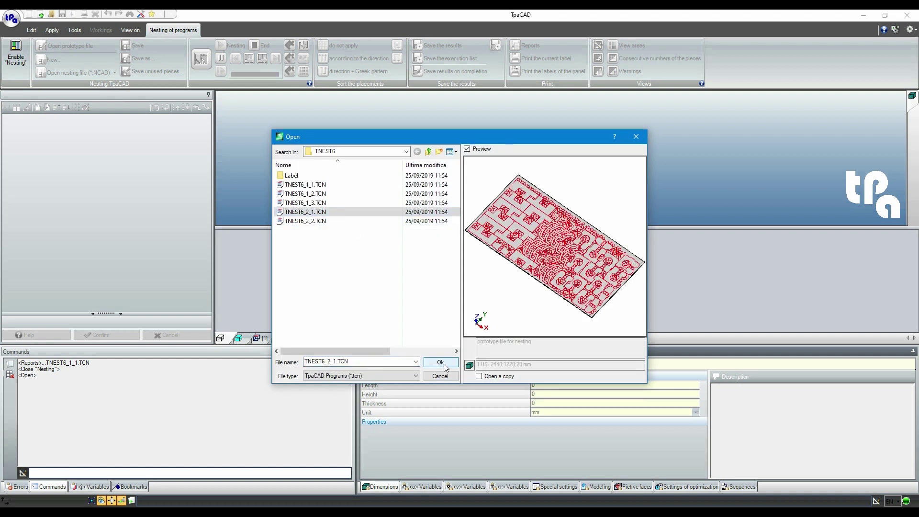
left_click(443, 366)
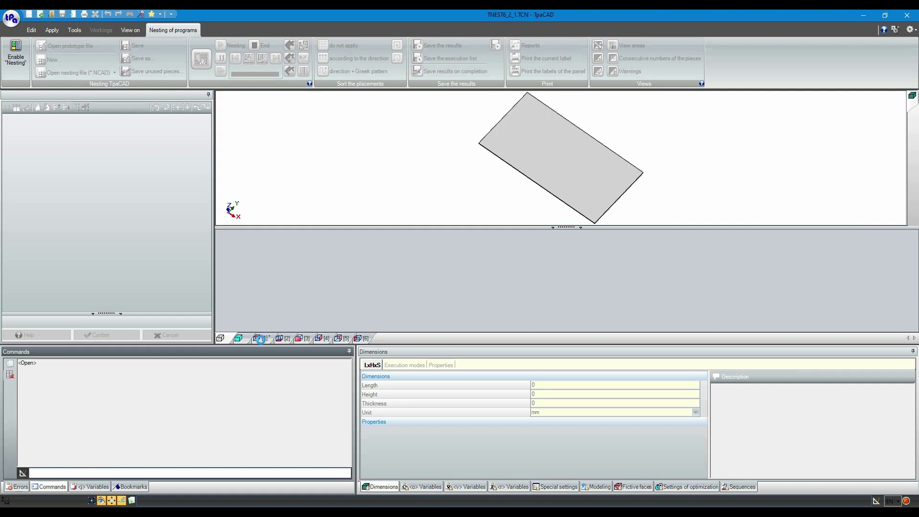